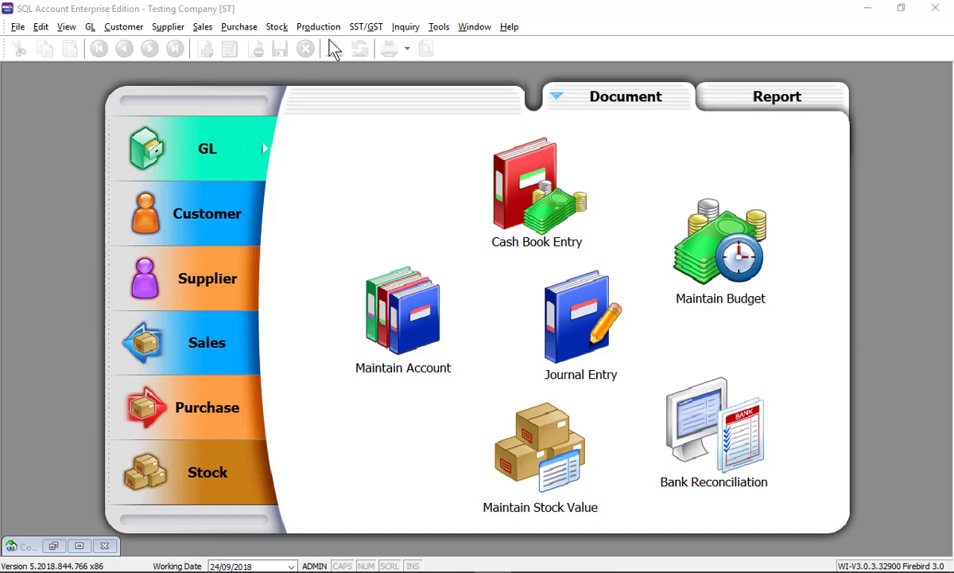
Start a new SST return for 01/09/2018–31/10/2018 and enter the declarant's name in capitals
left_click(364, 32)
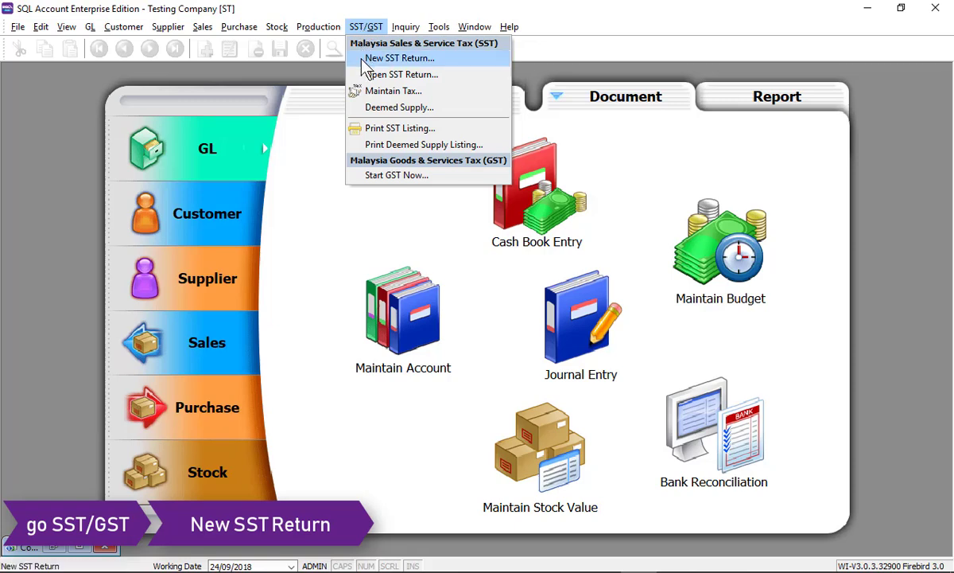
left_click(364, 60)
left_click(496, 195)
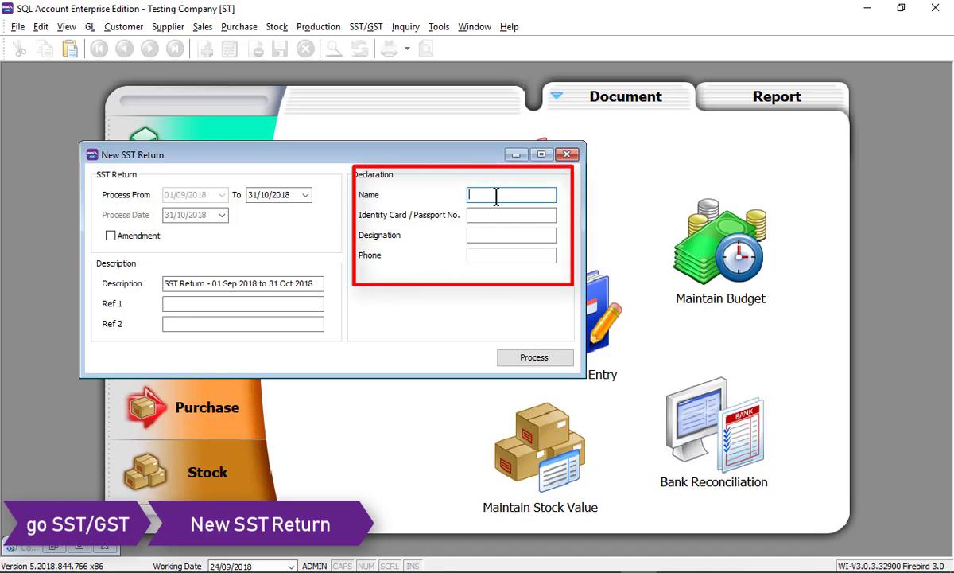
key("Caps_Lock")
type("DAVID")
Fill in the declarant's identity card number, designation 'director' and phone number
left_click(497, 216)
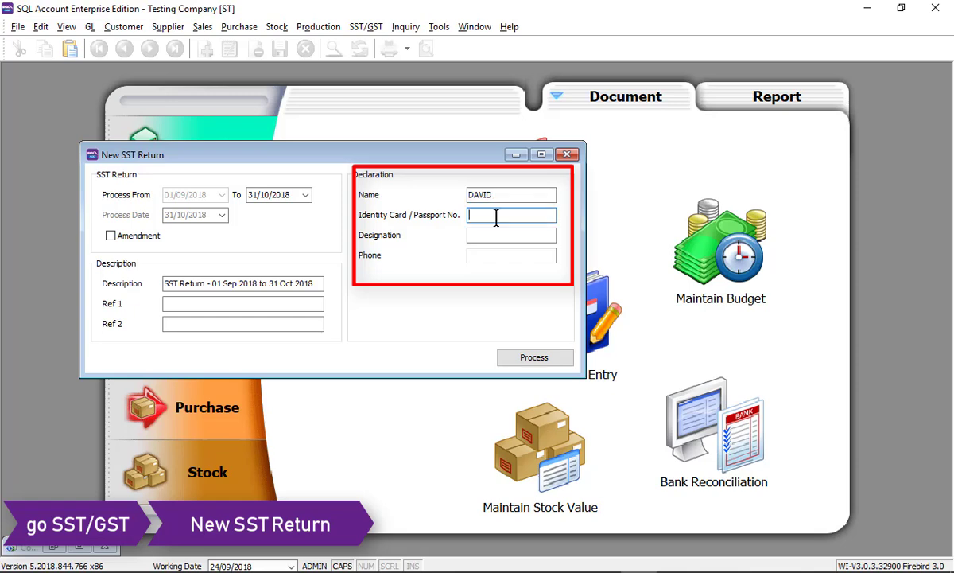
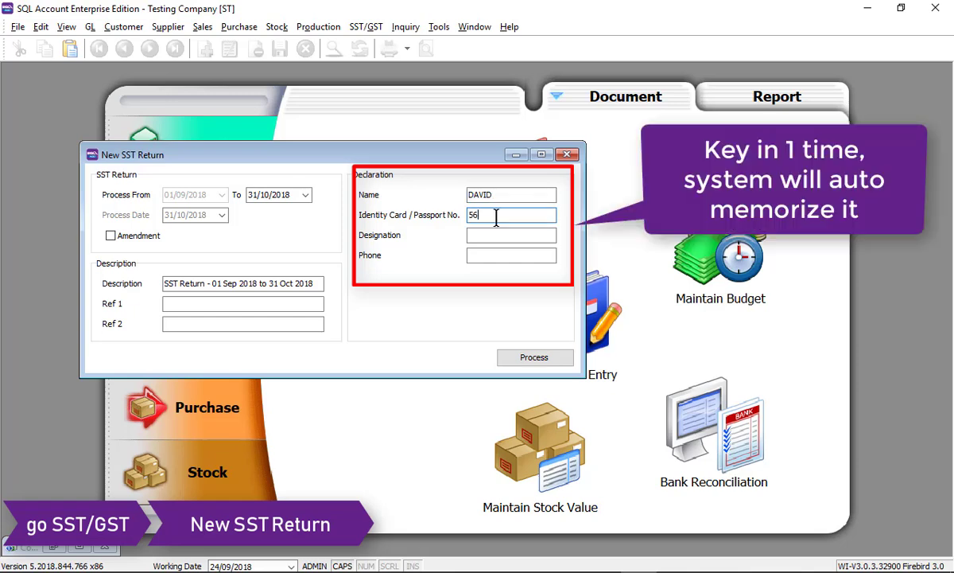
left_click(484, 235)
type("director")
left_click(475, 255)
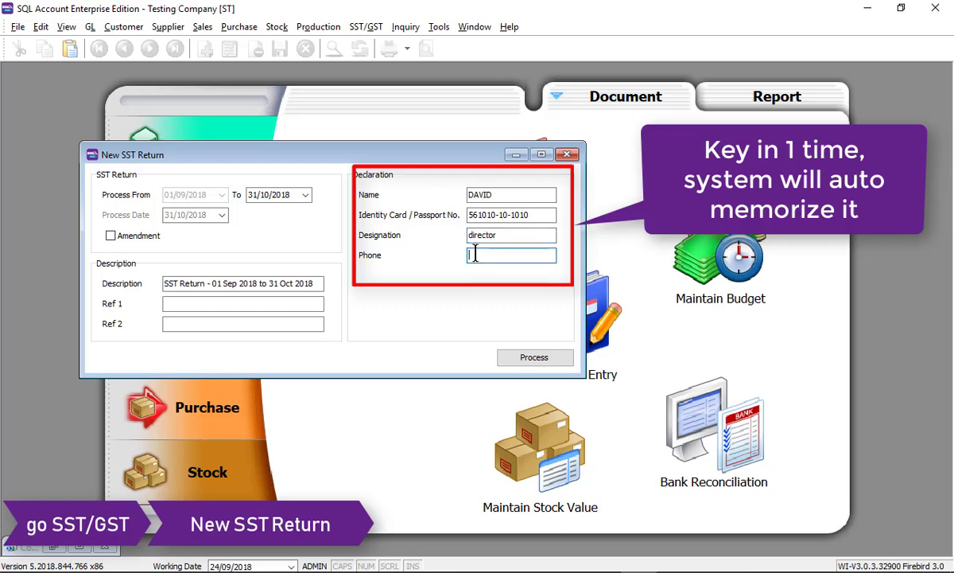
type("01-")
type("2-3456")
type("789")
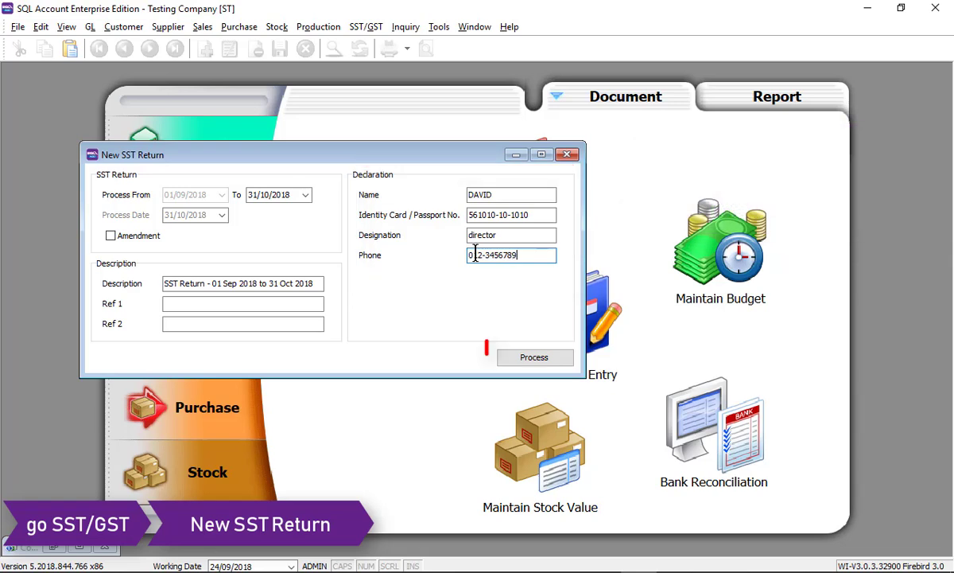
Process the Sep–Oct 2018 return and view its SST-02 Part A with due date 30/11/18
left_click(507, 355)
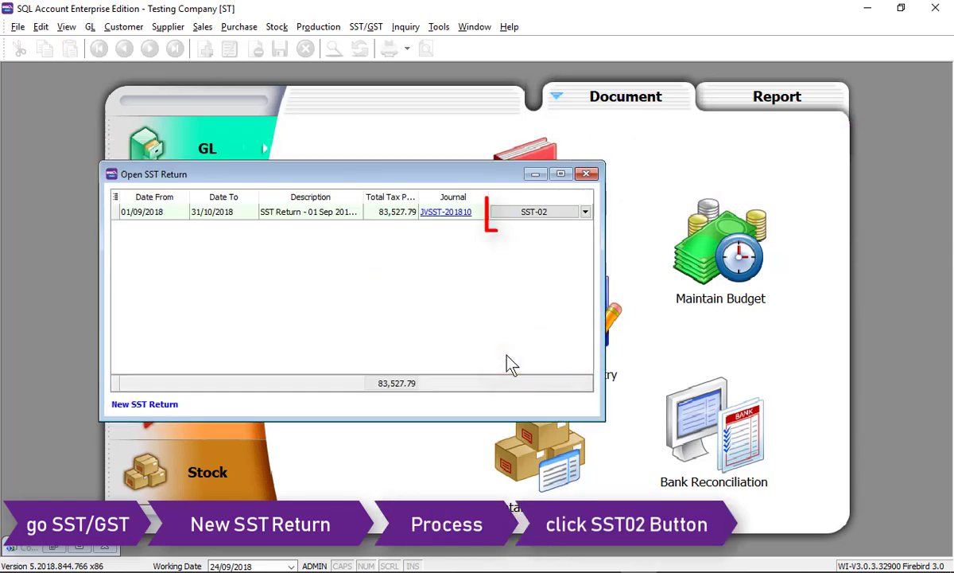
left_click(513, 216)
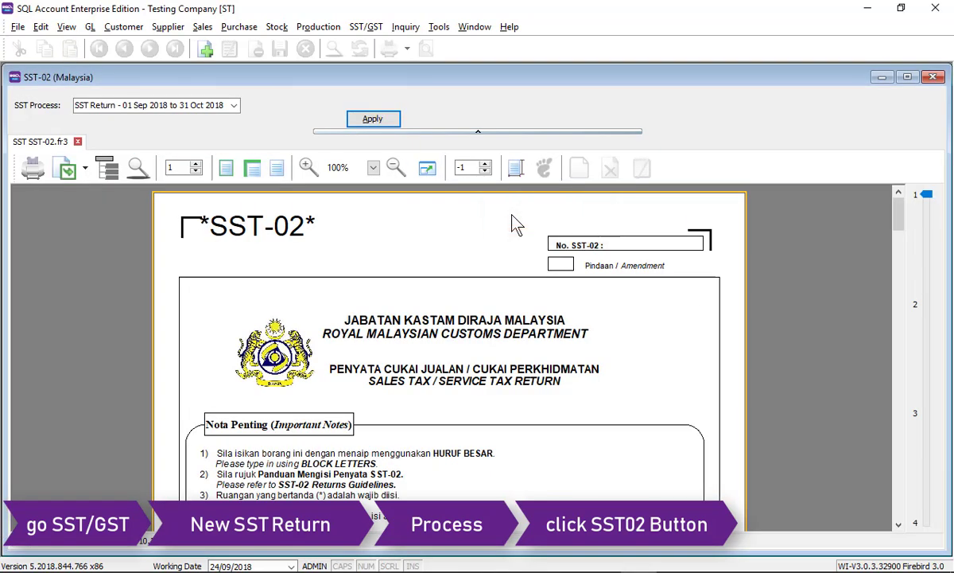
scroll(380, 276, "down", 3)
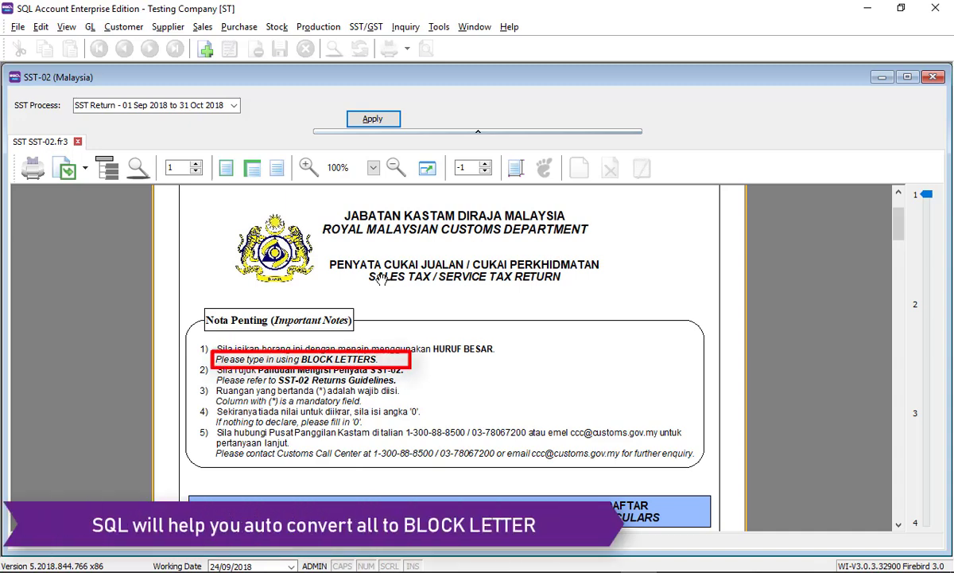
scroll(381, 277, "down", 5)
left_click(474, 27)
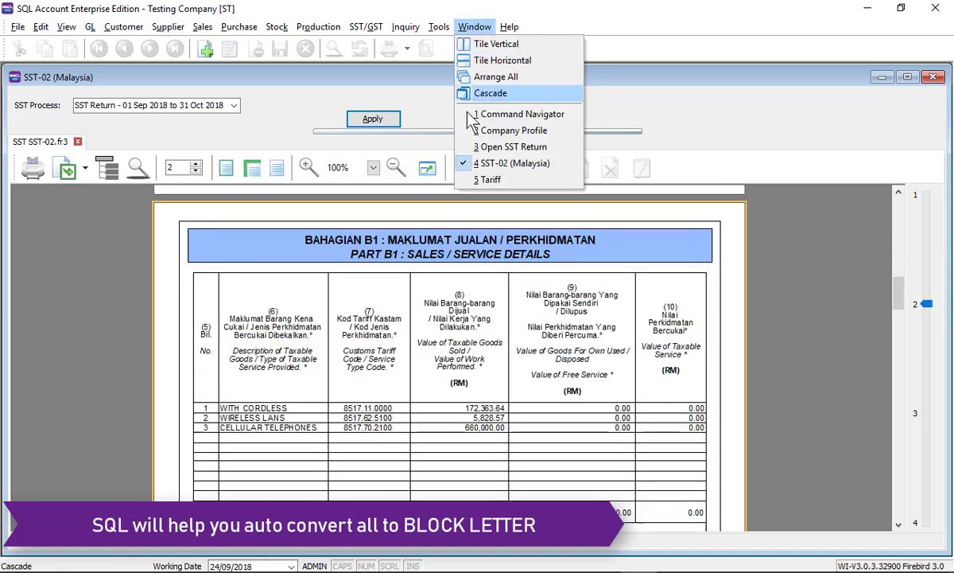
left_click(487, 180)
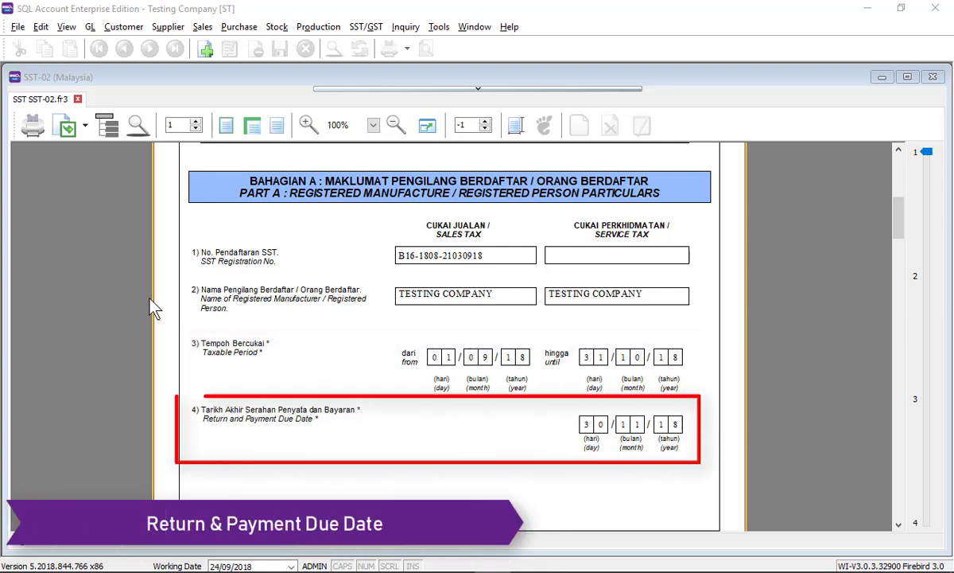
Scroll the SST-02 preview from Part B1 to Part B2, showing RM 83,527.79 tax payable
scroll(148, 314, "down", 5)
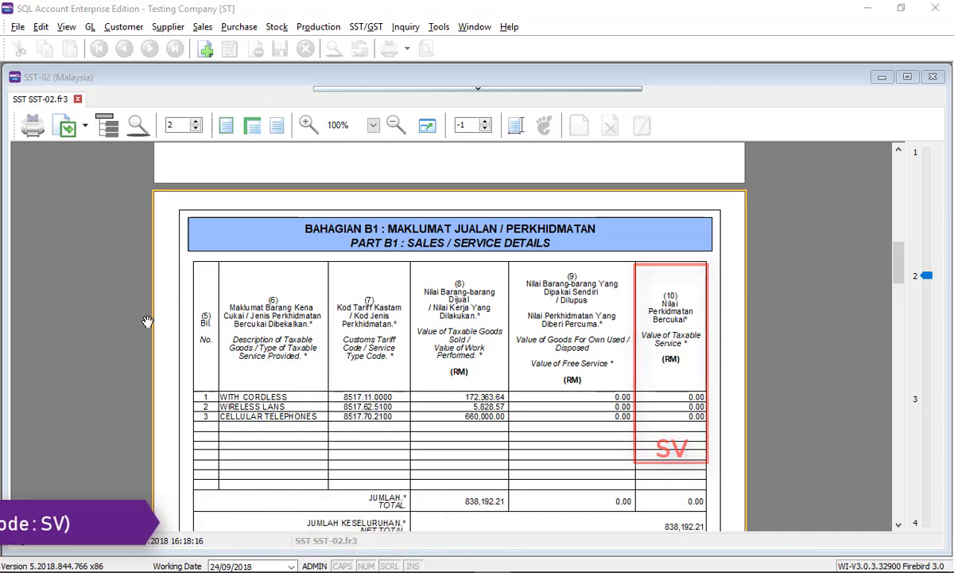
left_click(900, 297)
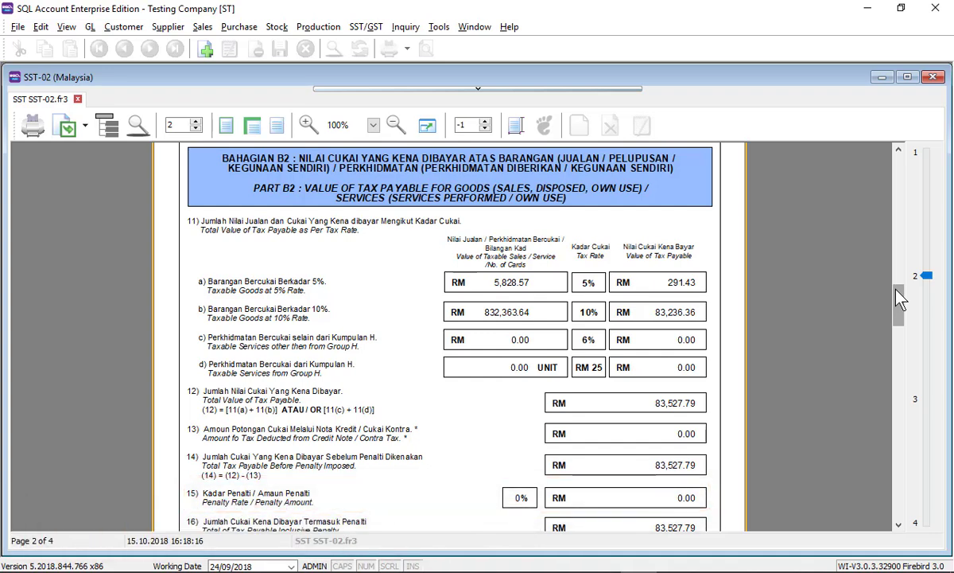
Scroll through SST-02 pages 3 and 4 to the declarations
scroll(696, 324, "down", 3)
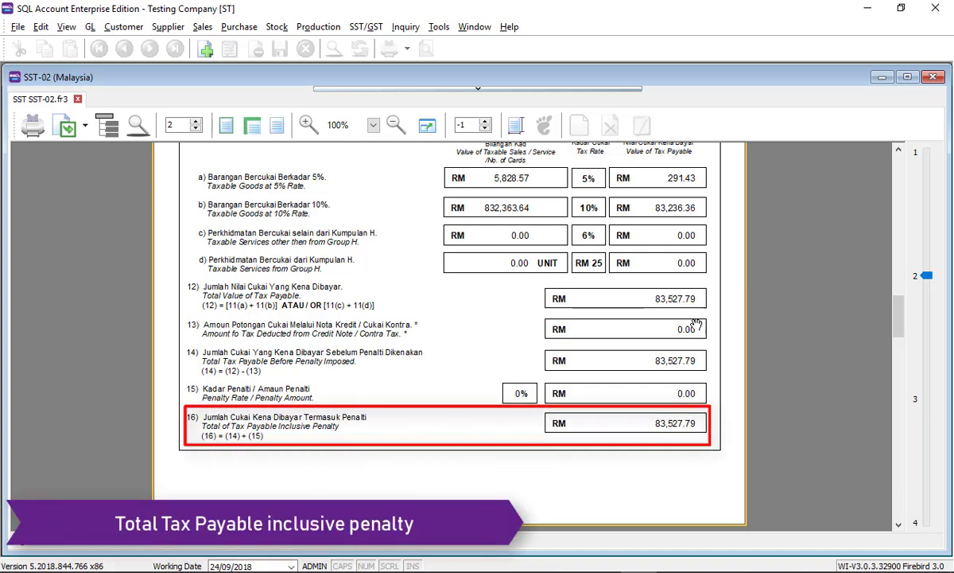
left_click(901, 507)
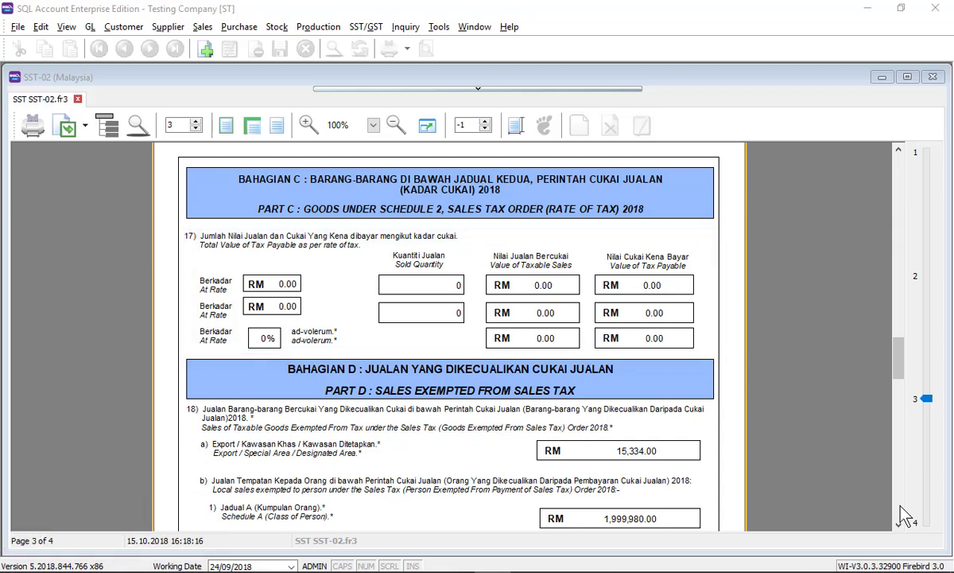
scroll(197, 423, "down", 3)
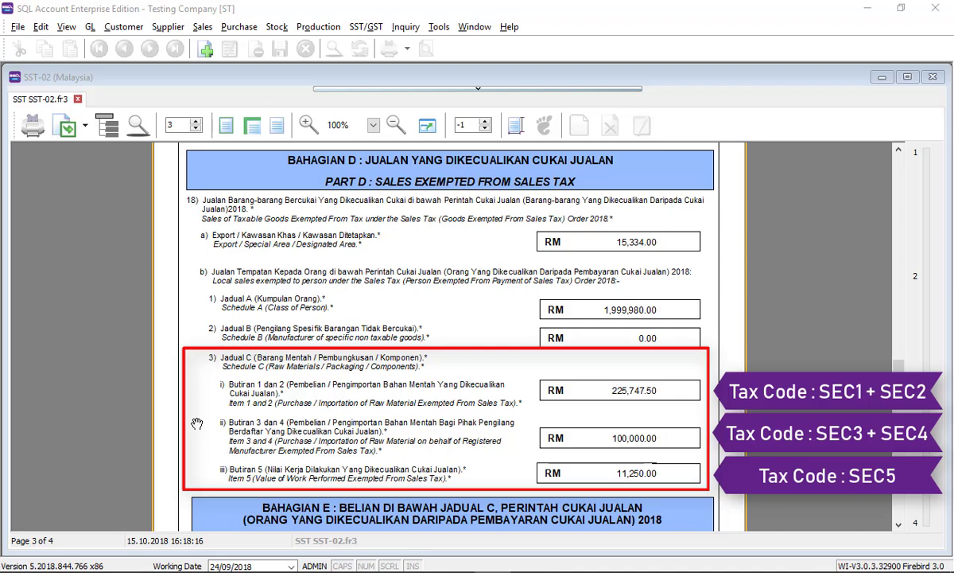
scroll(197, 424, "down", 5)
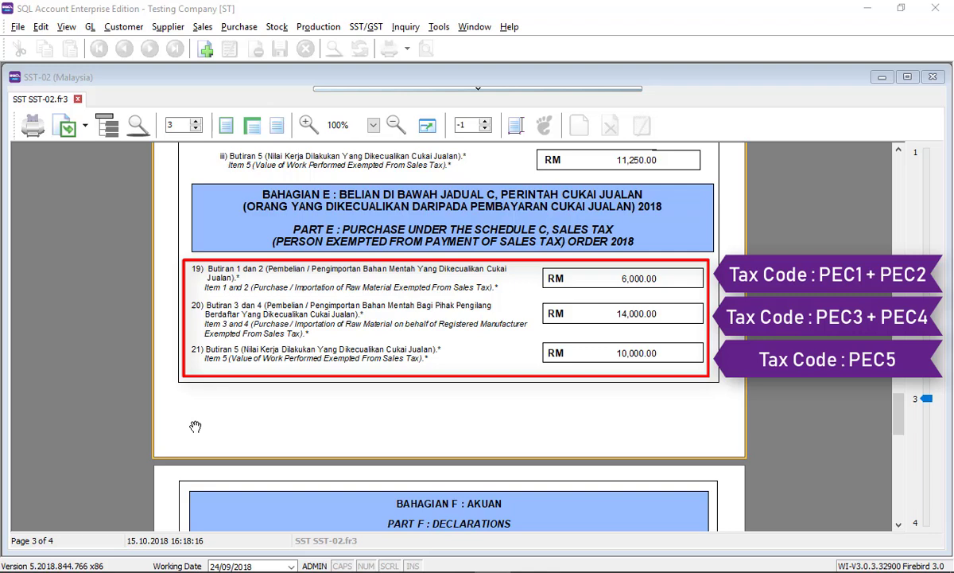
scroll(194, 428, "down", 4)
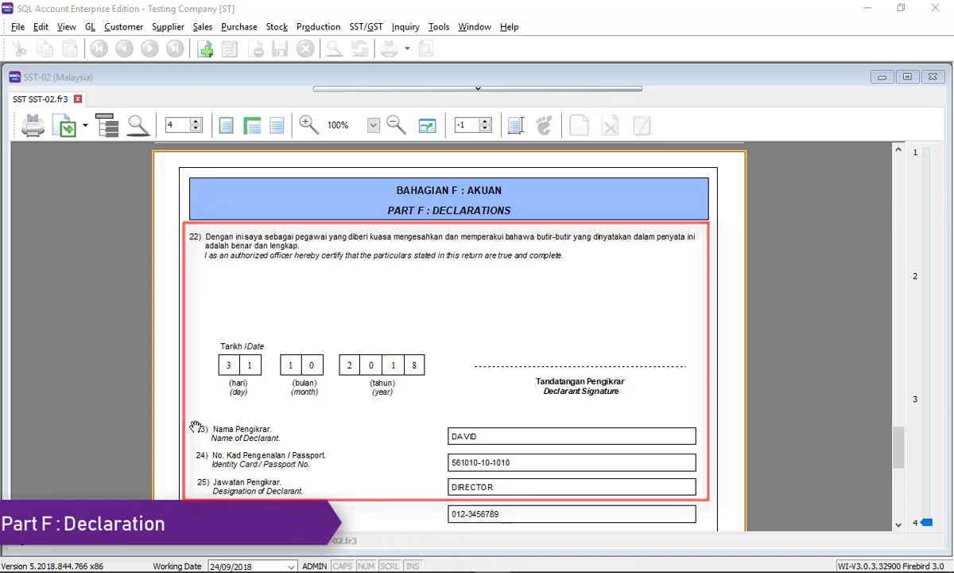
scroll(194, 427, "down", 3)
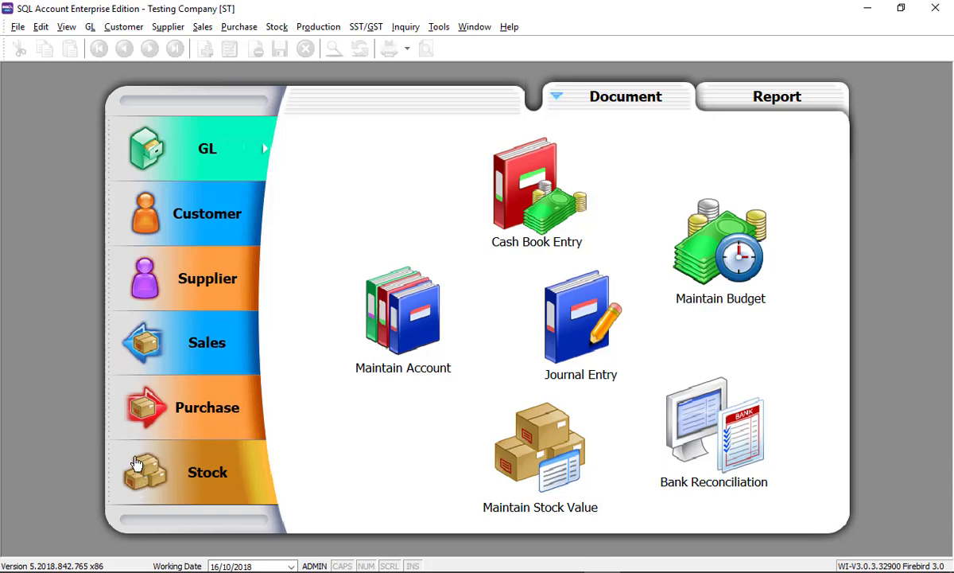
Generate the SST Listing for the Sep–Oct 2018 return period
left_click(367, 28)
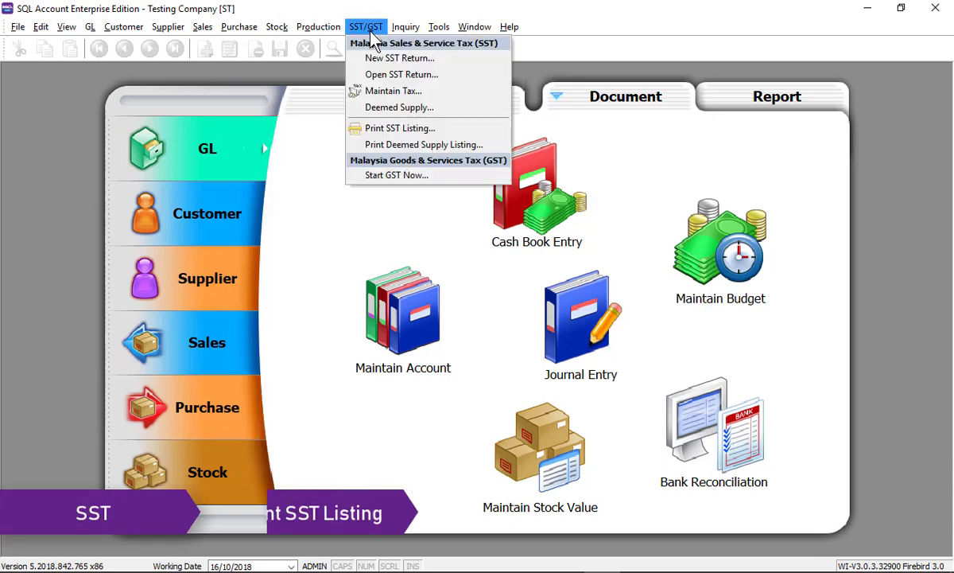
left_click(373, 132)
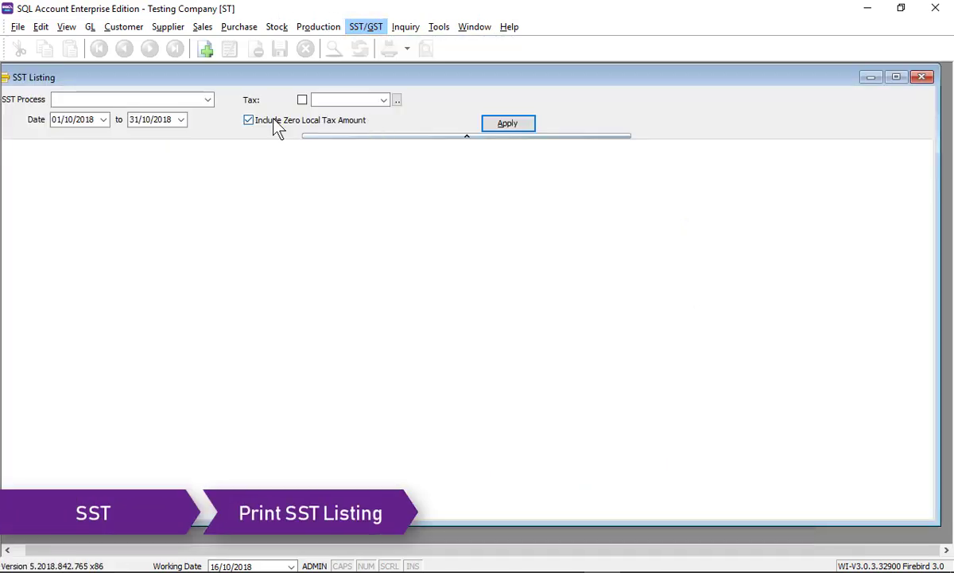
left_click(207, 100)
left_click(197, 130)
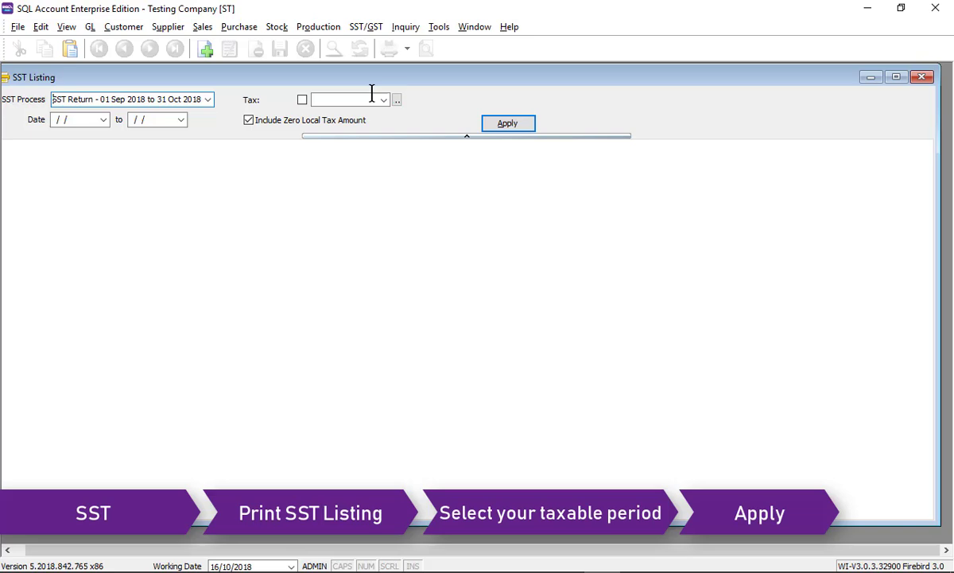
left_click(507, 124)
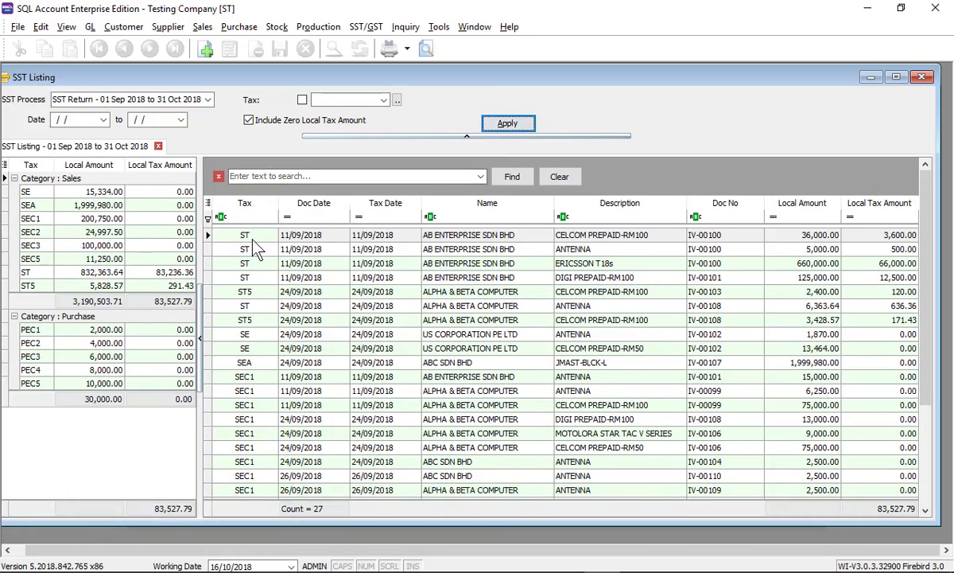
Add the Tax Rate and Tariff columns to the SST Listing grid
left_click(208, 205)
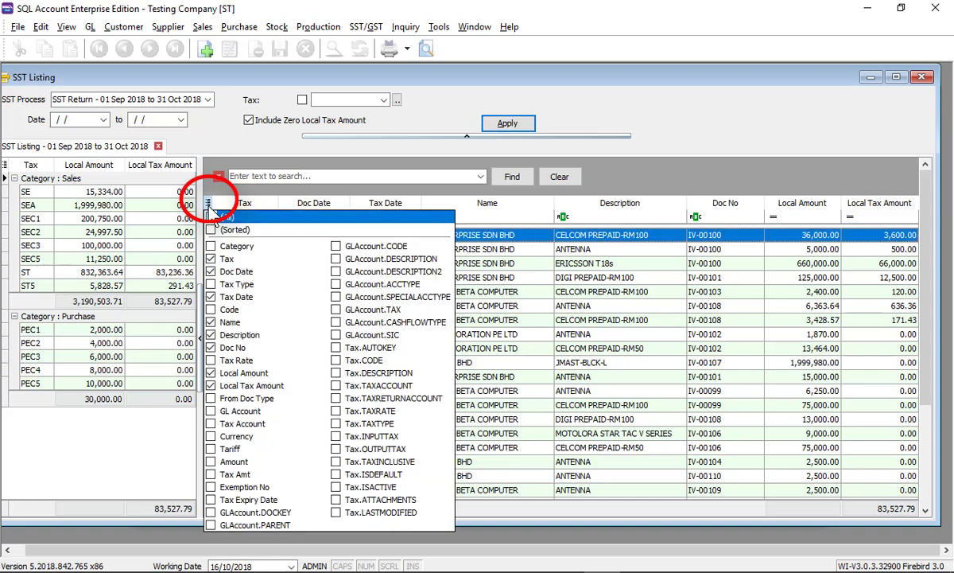
left_click(210, 360)
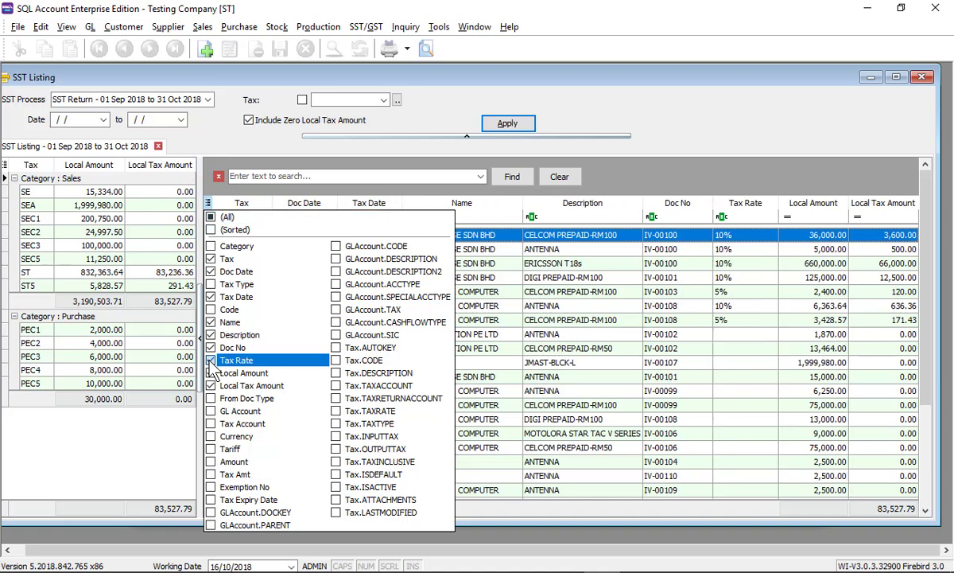
left_click(211, 449)
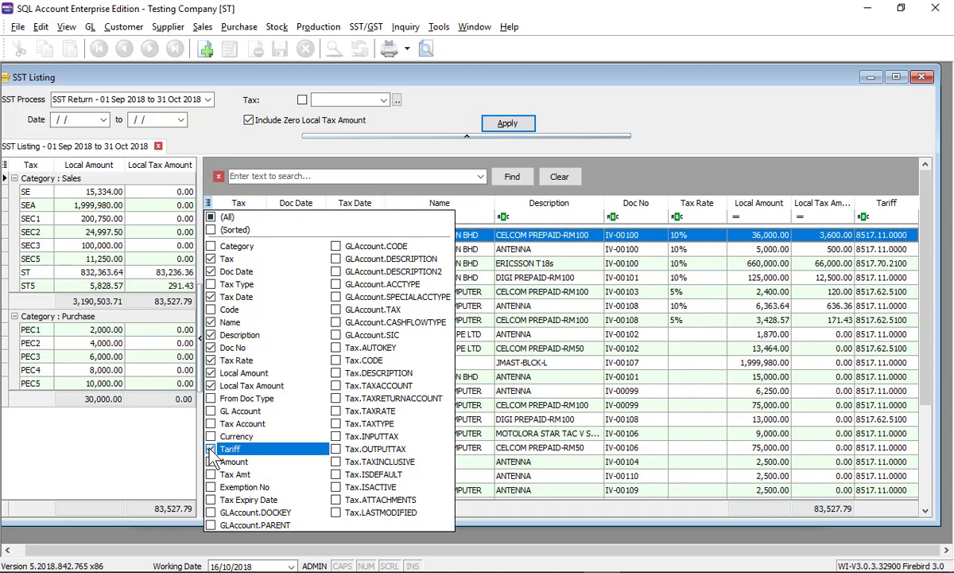
left_click(604, 291)
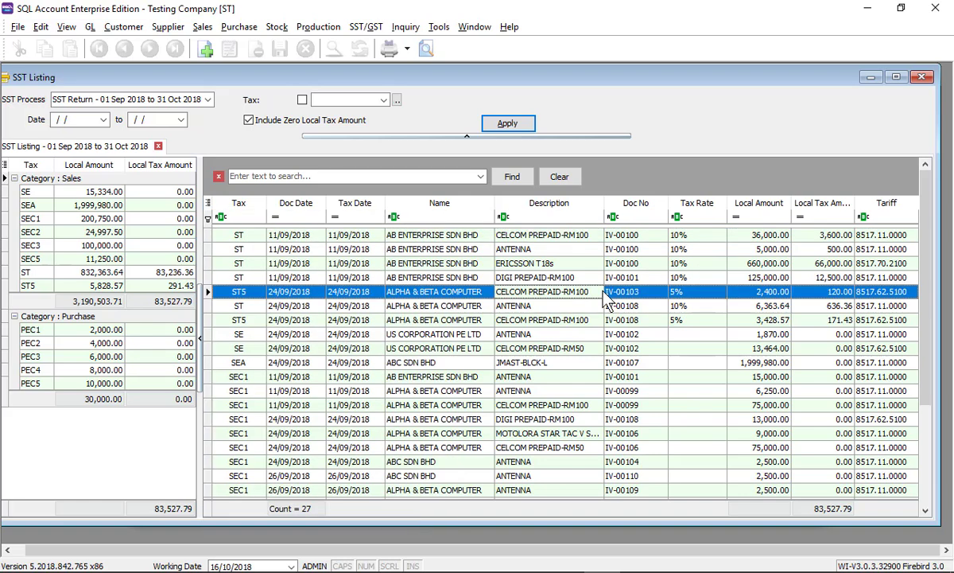
Build a pivot table of the listing with Tariff as rows and Tax Rate as columns
right_click(342, 208)
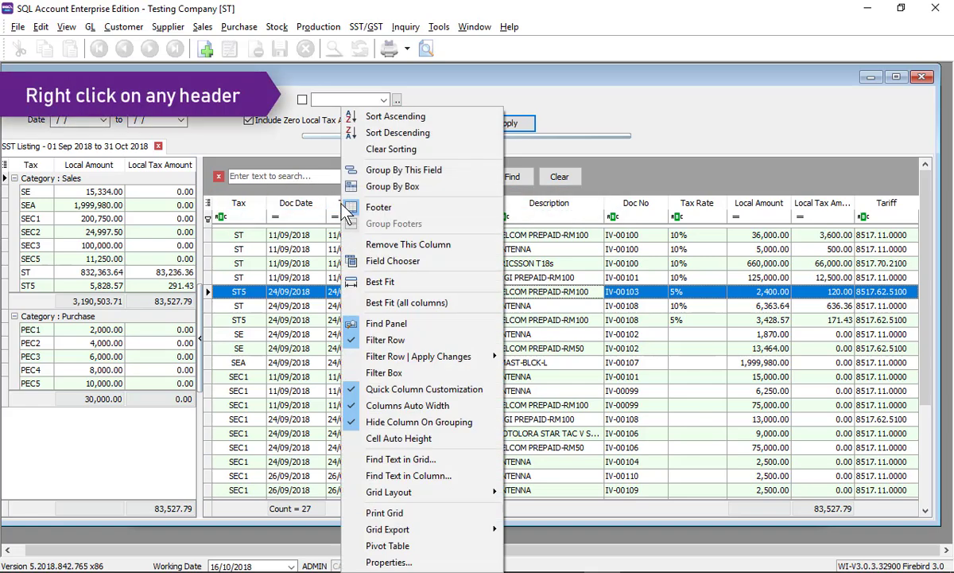
left_click(388, 545)
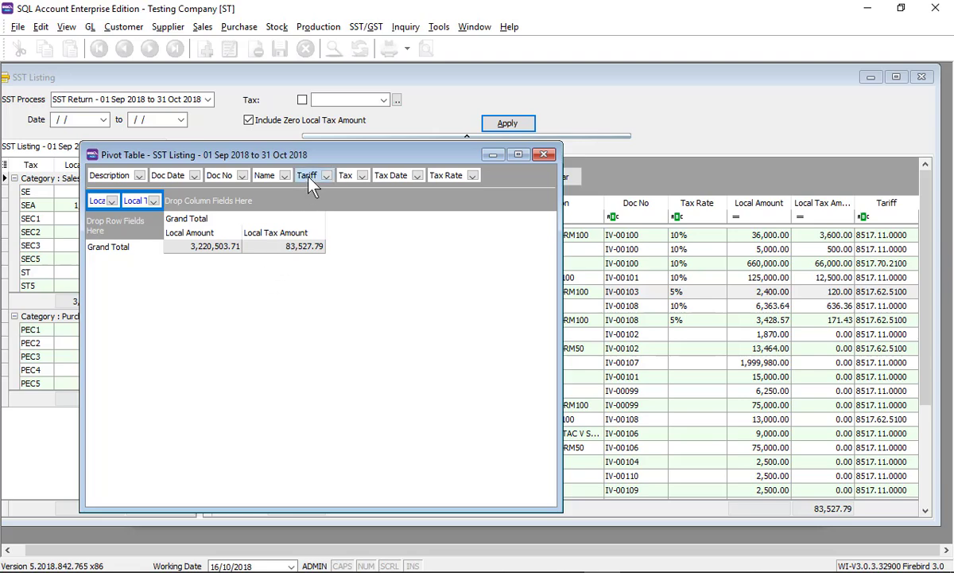
left_click_drag(310, 185, 121, 248)
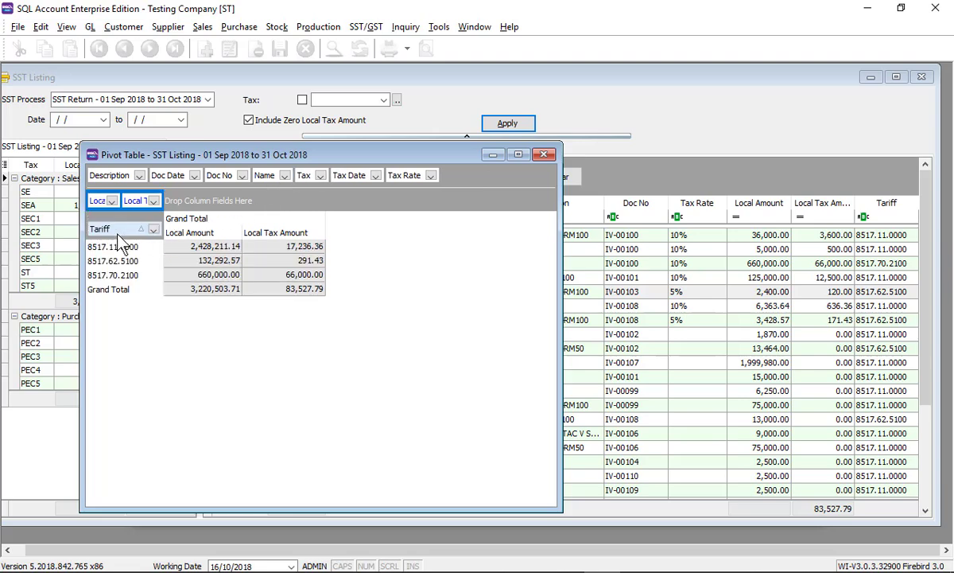
left_click_drag(389, 183, 190, 195)
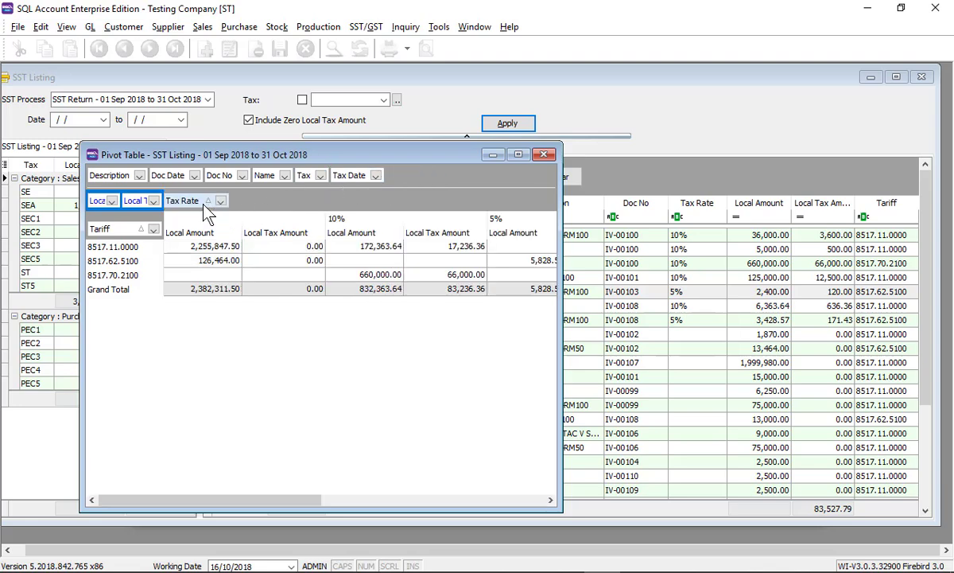
Compare the pivot's local amounts per tax rate for tariffs 8517.11.0000 and 8517.62.5100, then close it
left_click(144, 250)
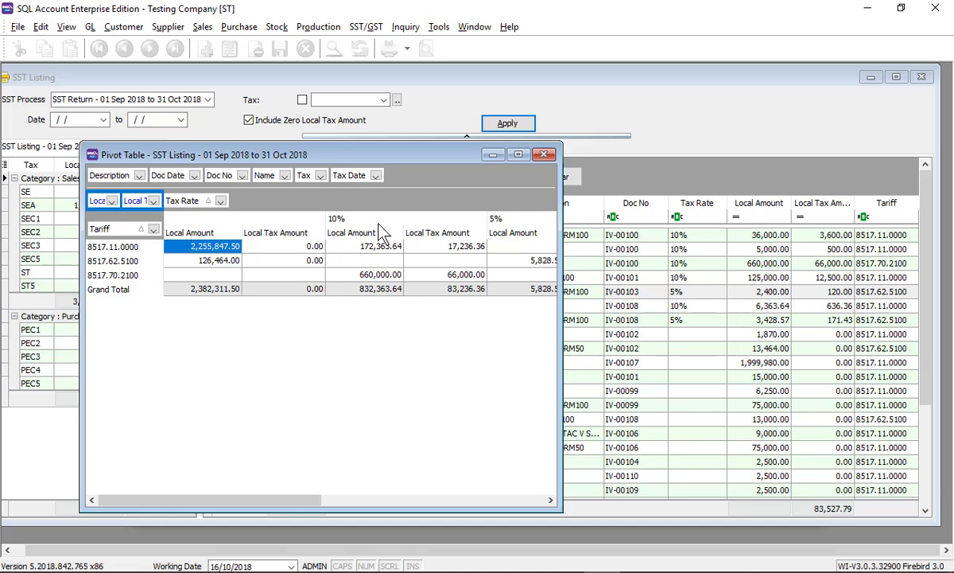
left_click(364, 249)
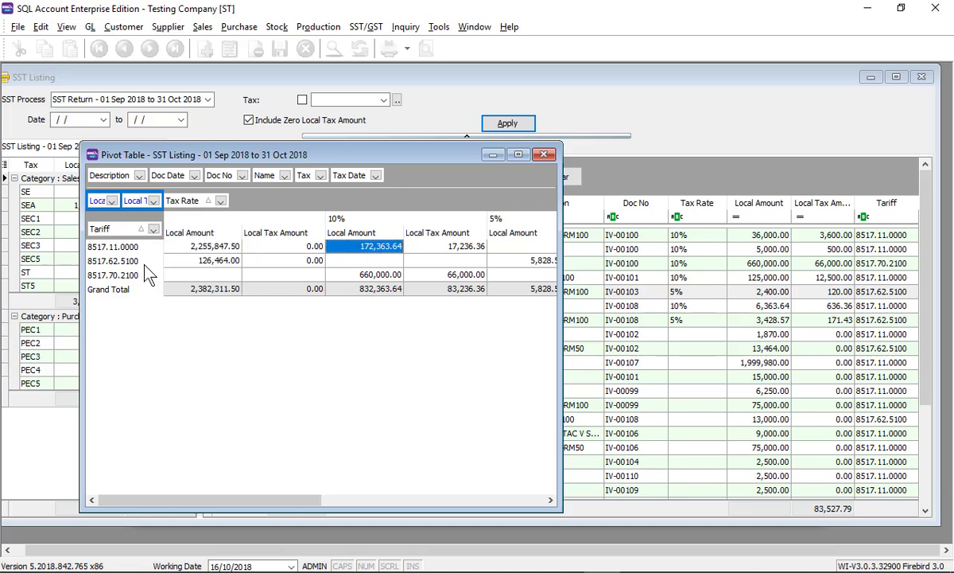
key("Down")
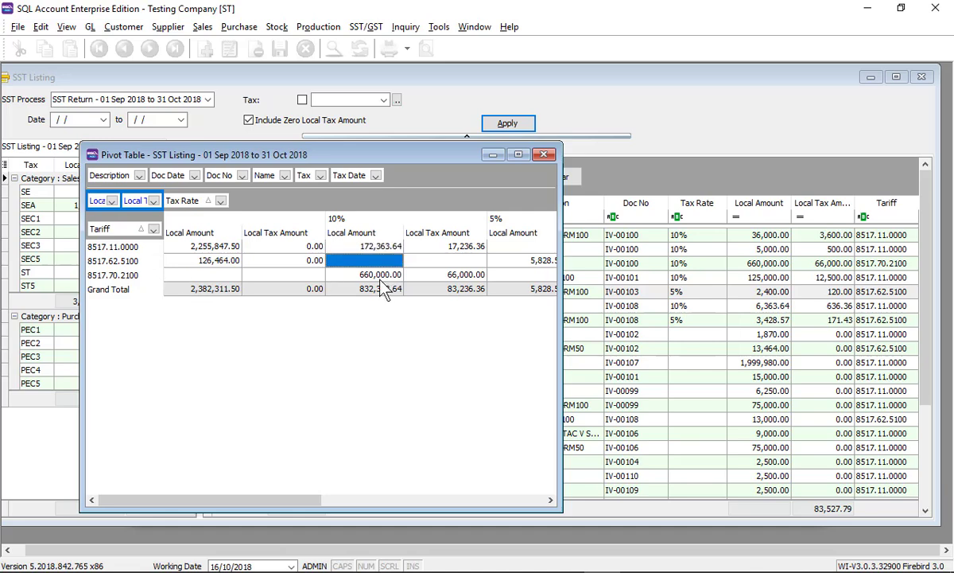
left_click_drag(563, 260, 634, 260)
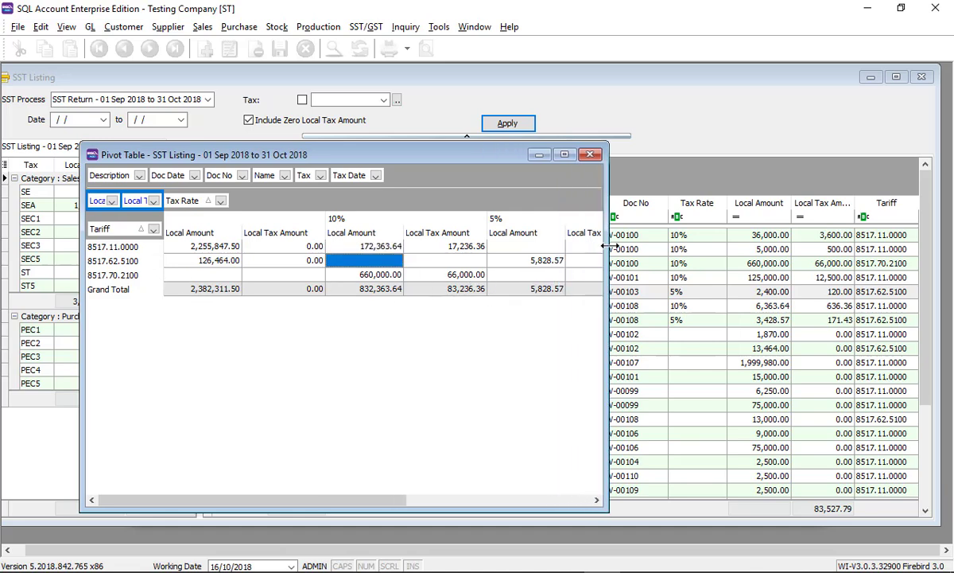
left_click(537, 269)
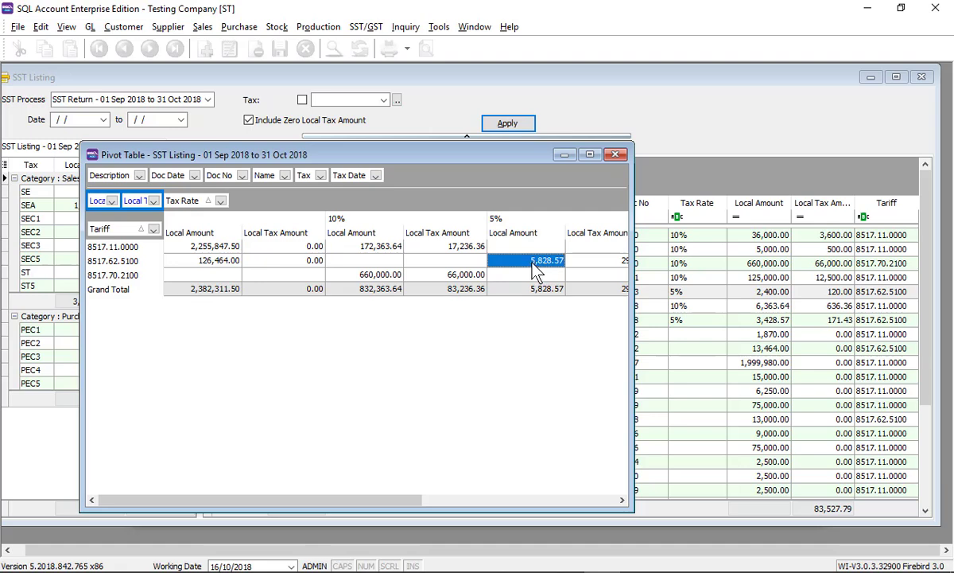
left_click(220, 266)
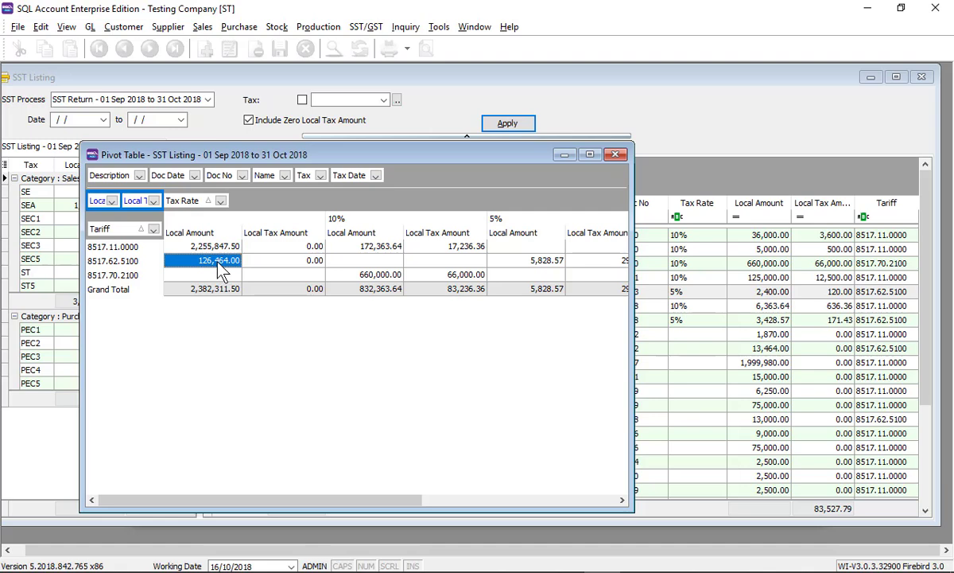
left_click(617, 156)
Search the listing for tariff 5100 and compare the matches' 5% and blank tax rates
left_click(271, 177)
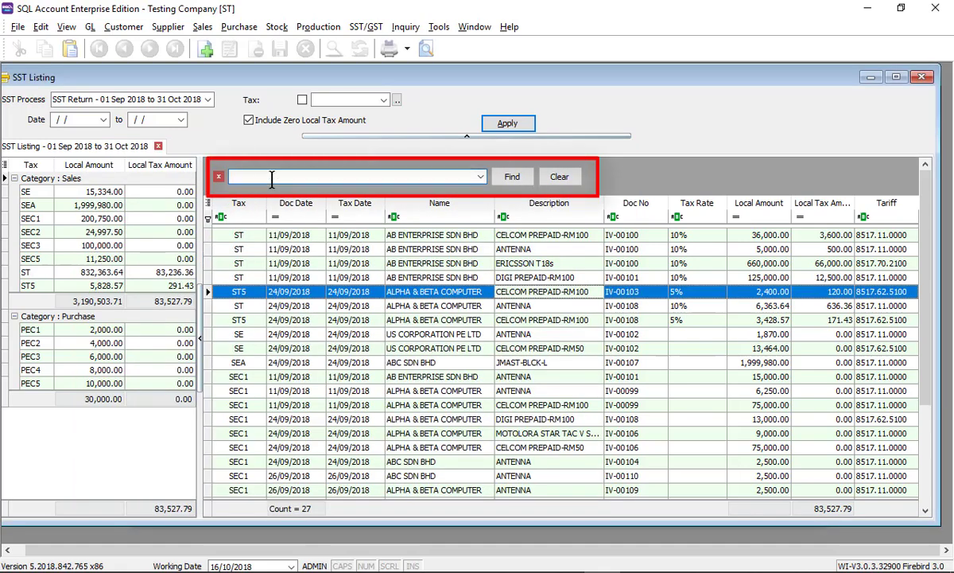
type("5100")
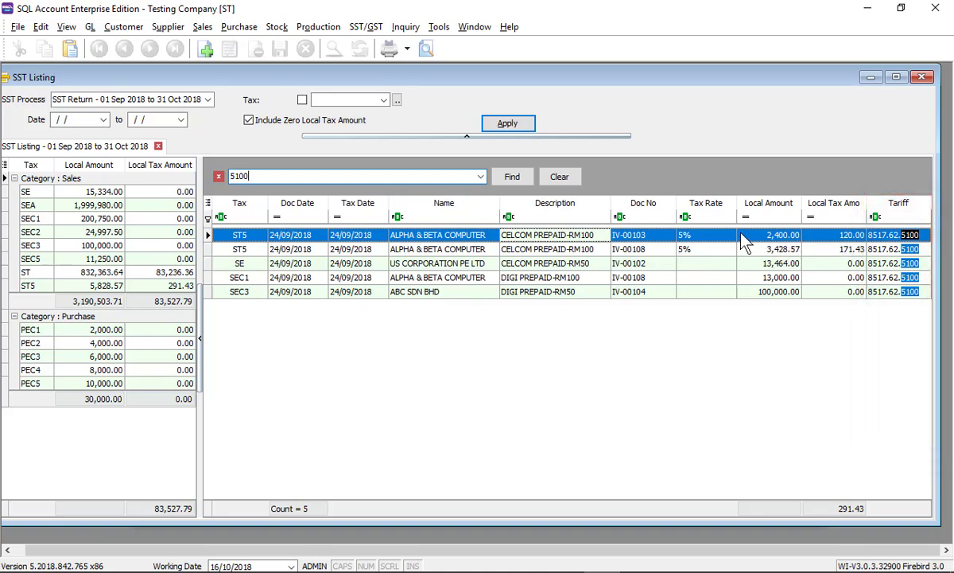
left_click(717, 240)
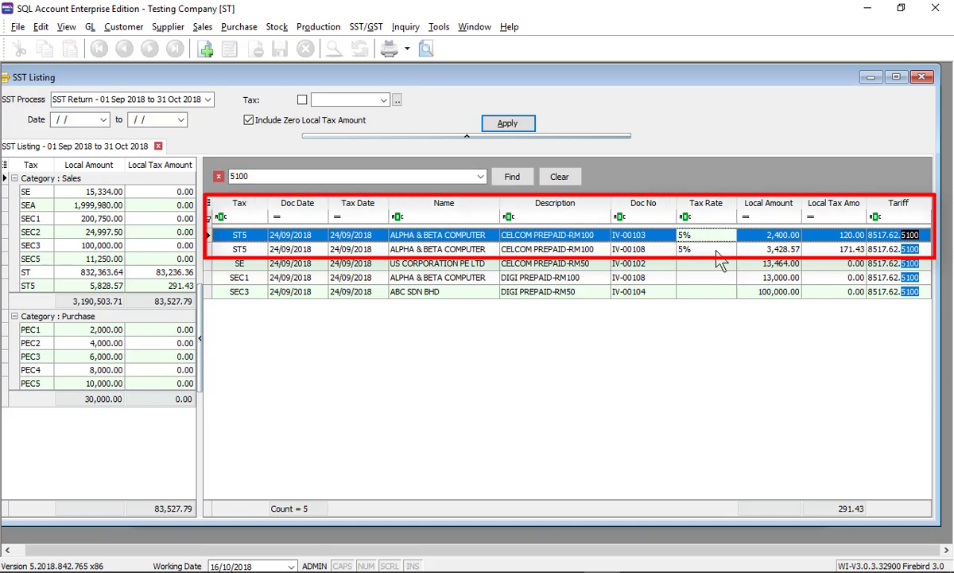
left_click(718, 250)
left_click(710, 234)
left_click(709, 247)
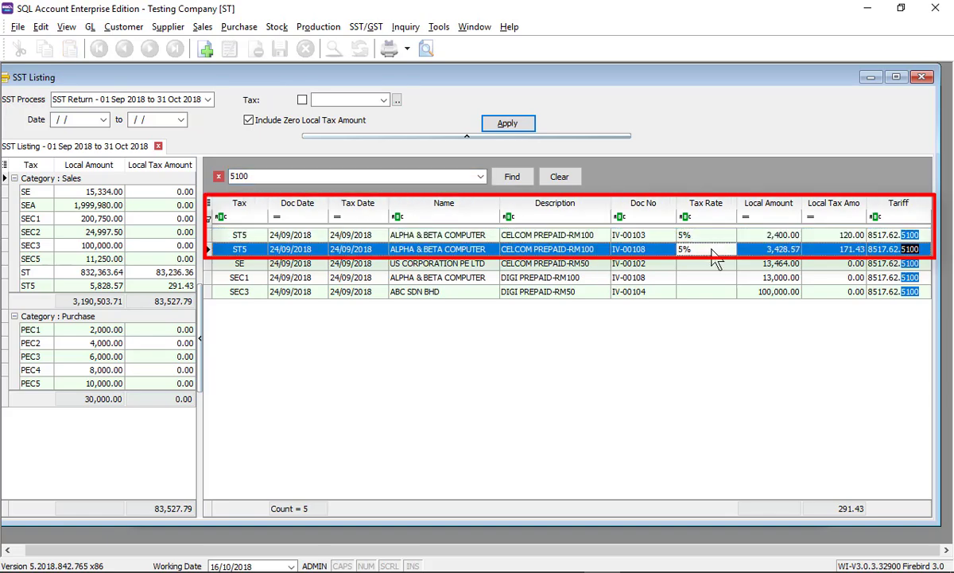
left_click(707, 267)
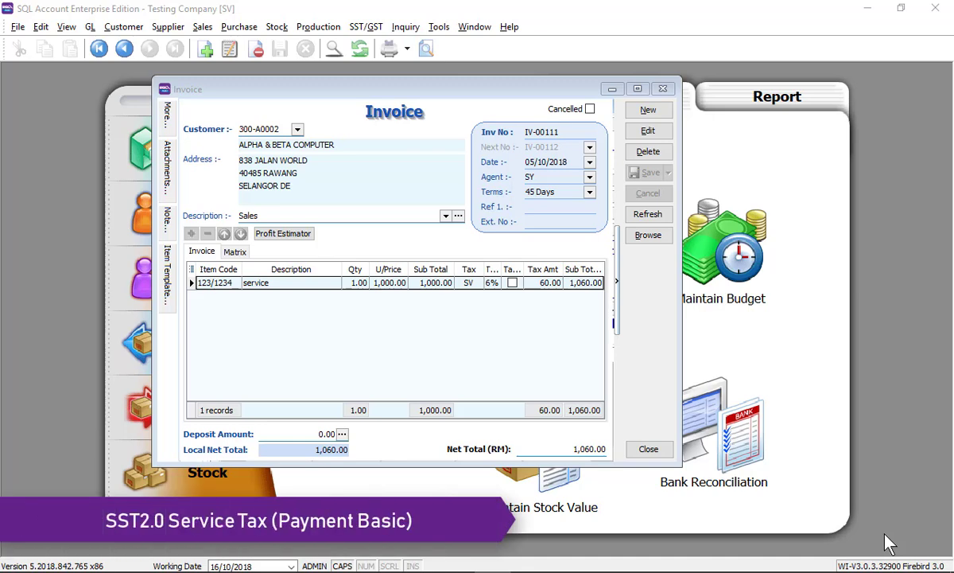
Show the double entry for service-tax invoice IV-00111
left_click(649, 287)
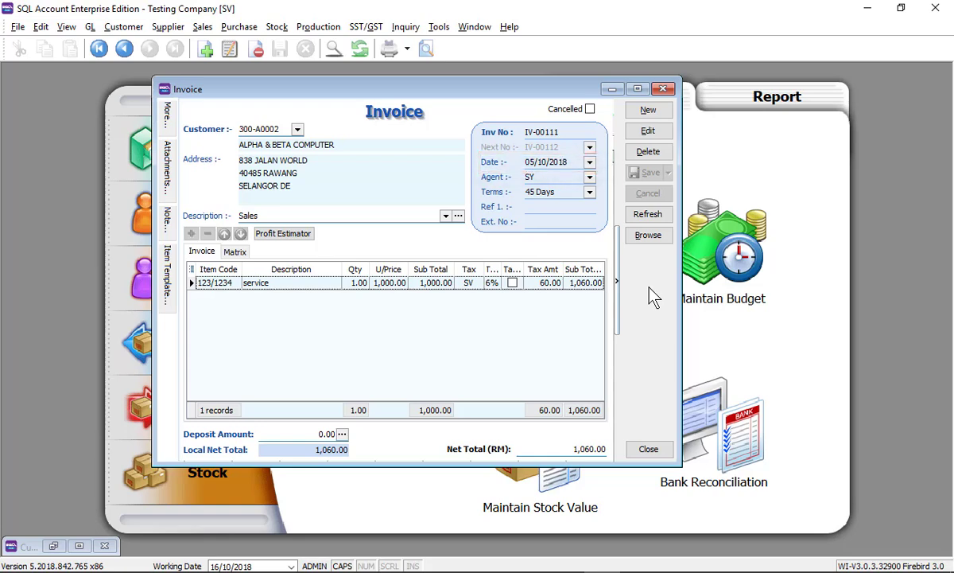
right_click(653, 296)
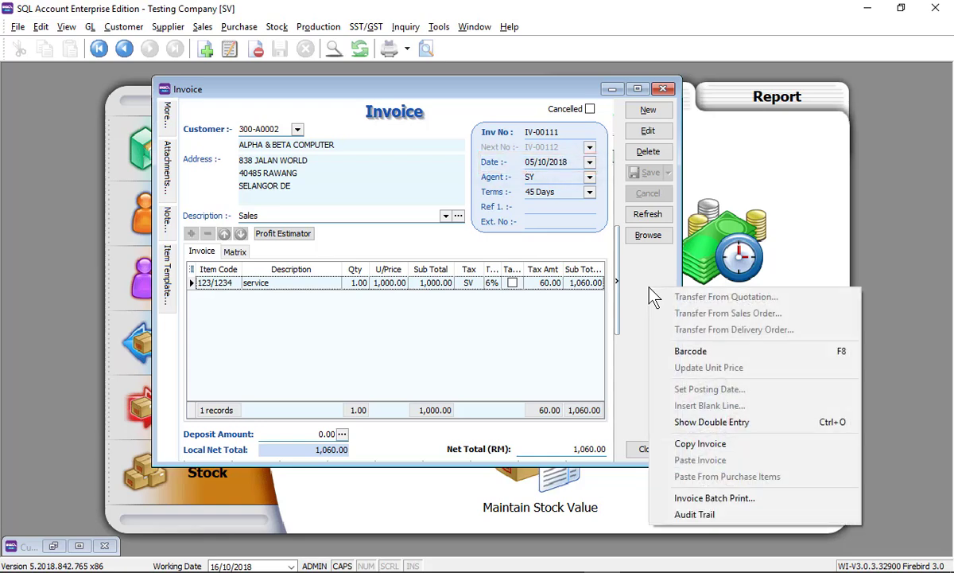
left_click(678, 482)
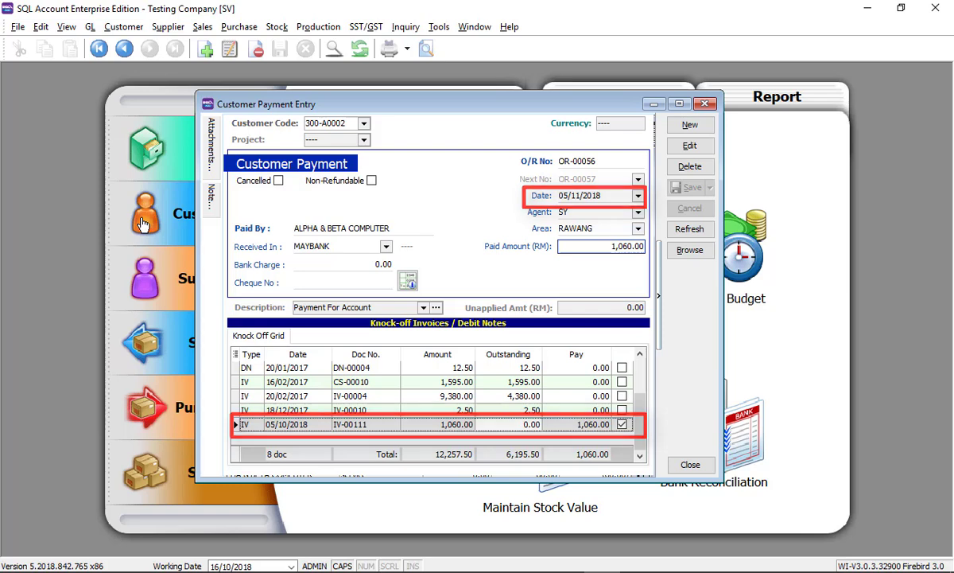
Process a new SST return for 01/11/2018–31/12/2018 and select it to check its 60.00 tax
left_click(366, 26)
left_click(367, 57)
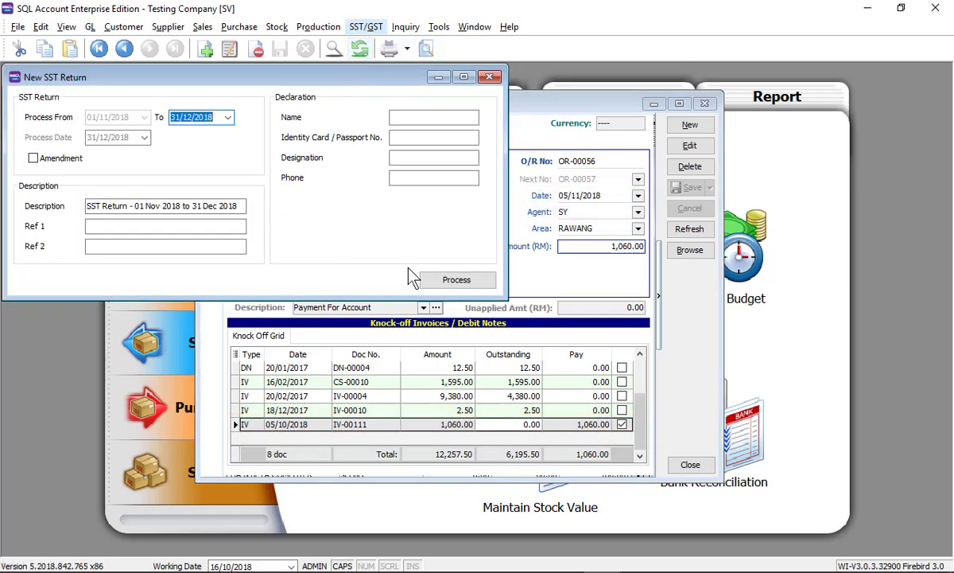
left_click(445, 285)
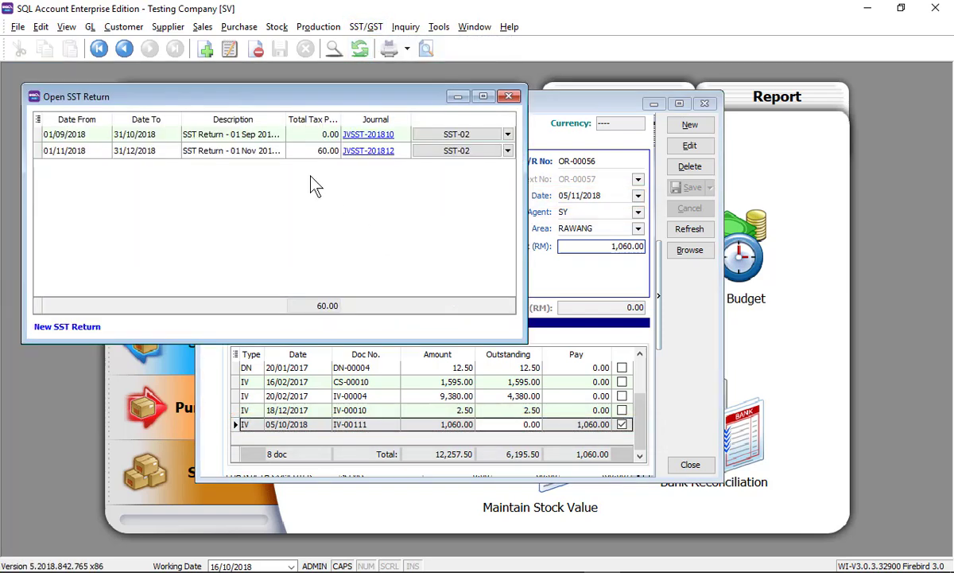
left_click(314, 156)
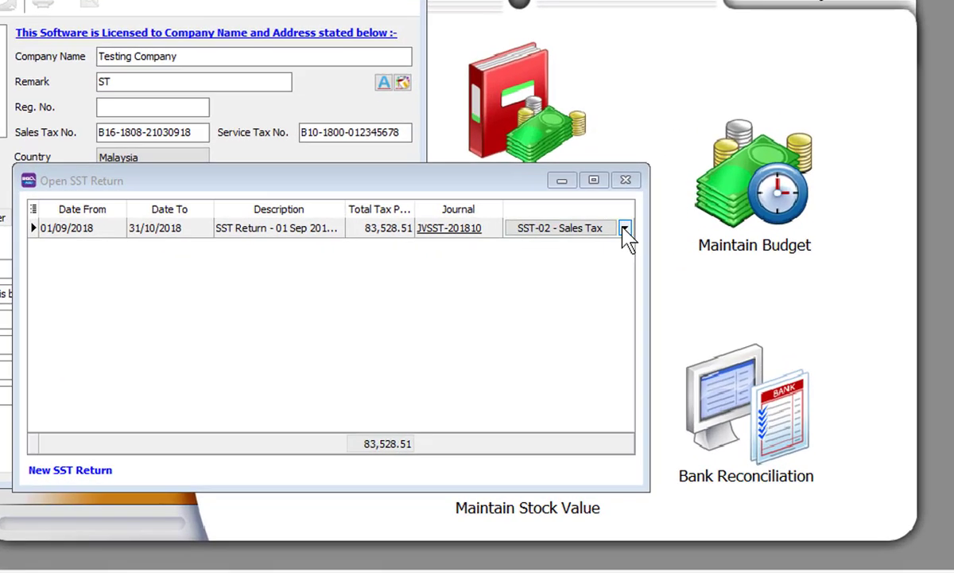
Drop down the SST-02 form type list for the Sep–Oct return
left_click(617, 285)
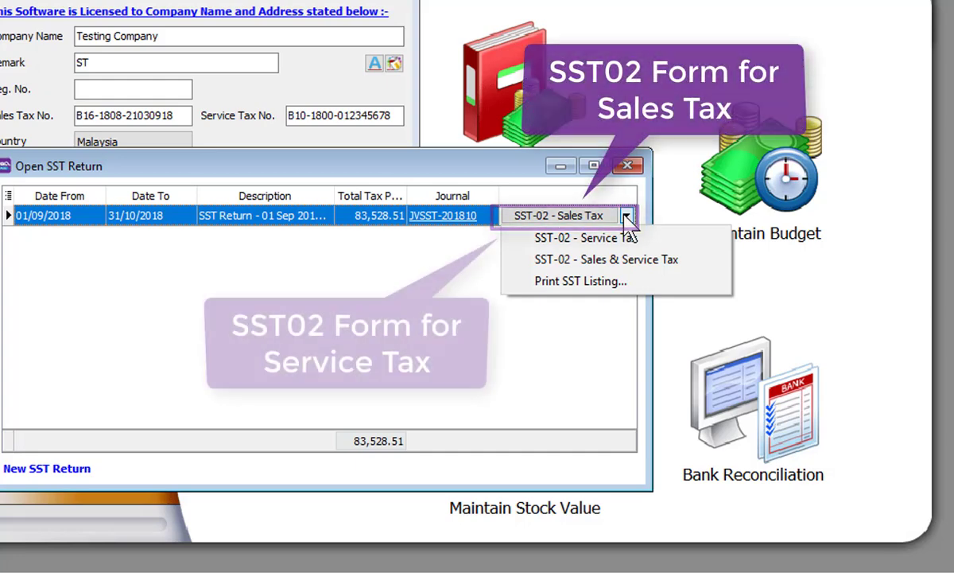